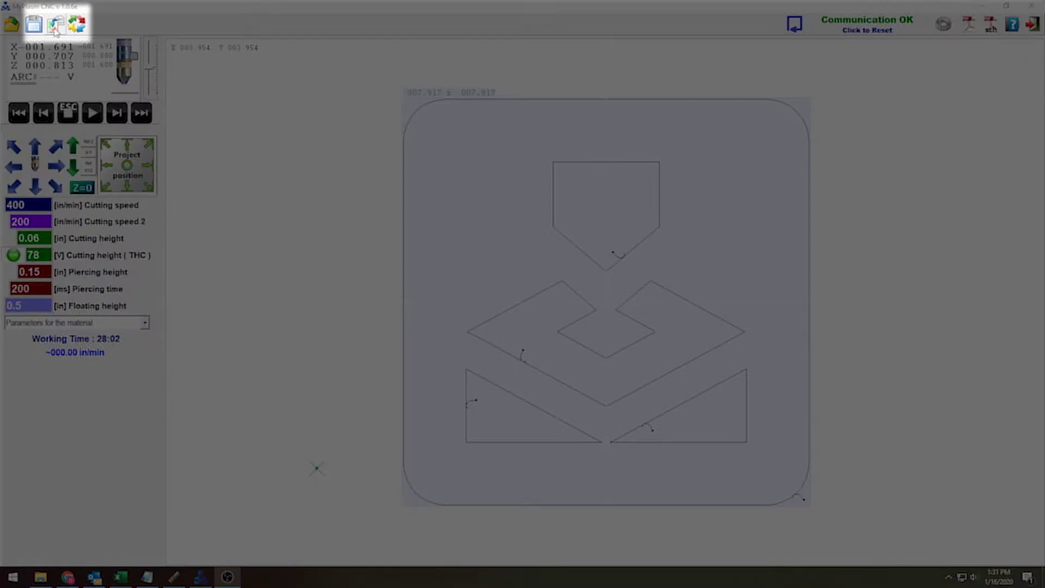
- Load welcome5.dxf into the import preview and select the whole WELCOME drawing
click(56, 24)
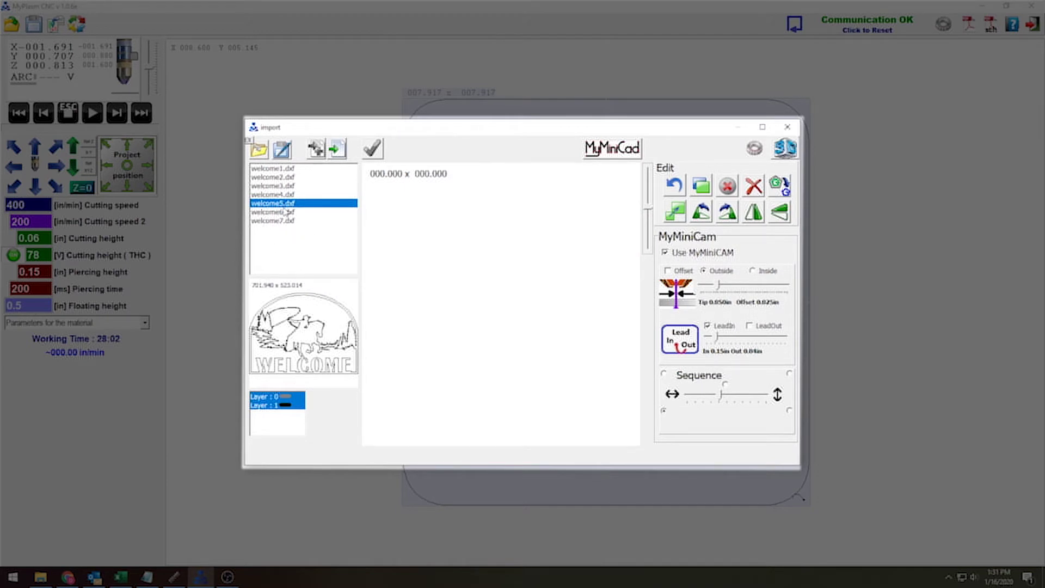
click(337, 149)
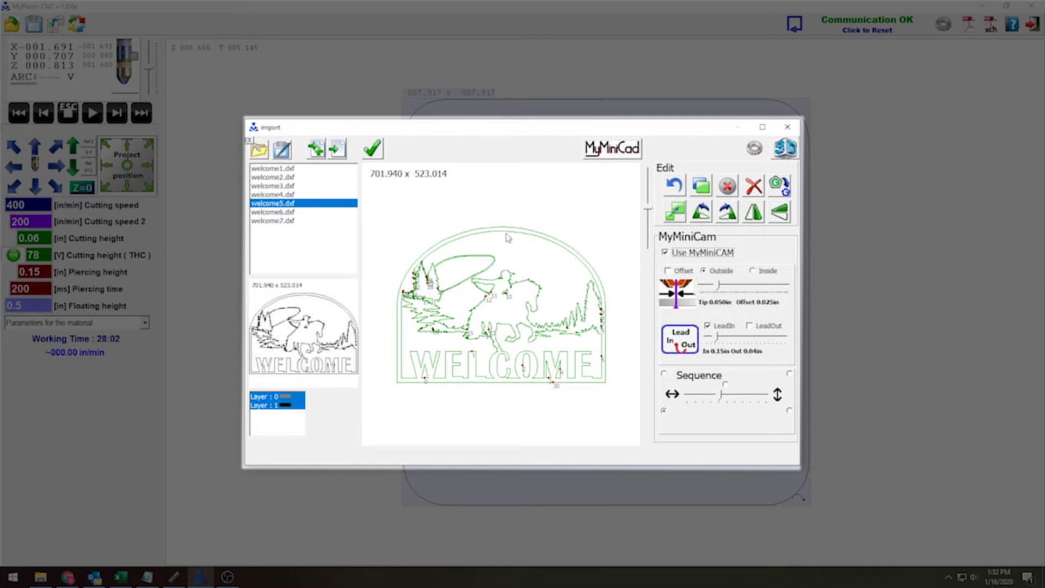
mouse_move(616, 210)
mouse_down()
mouse_move(515, 333)
mouse_move(422, 409)
mouse_move(393, 414)
mouse_up()
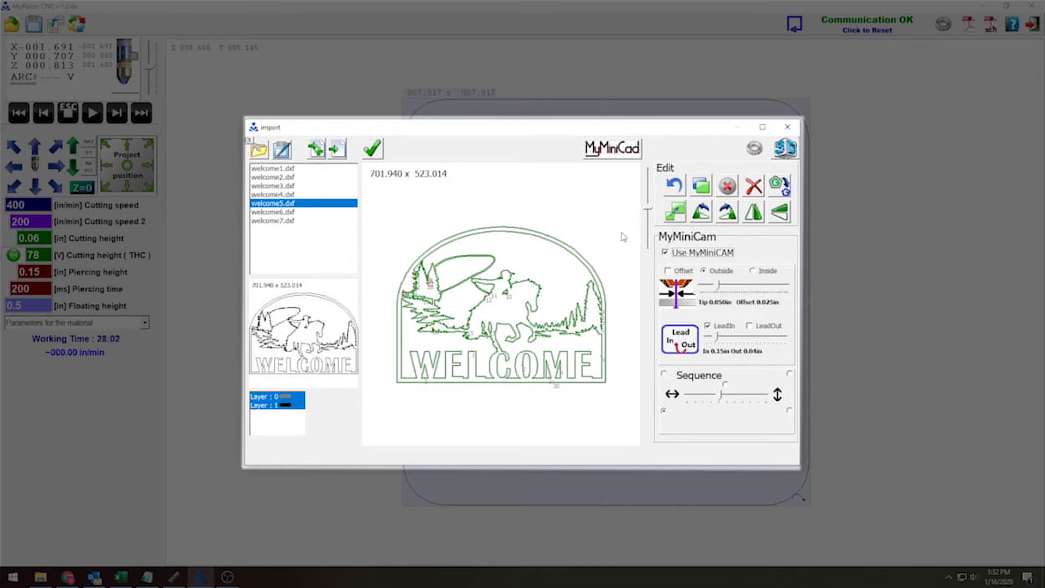
- Scale the welcome drawing to a 20-inch X width, giving 020.002 x 014.903
click(675, 211)
click(524, 251)
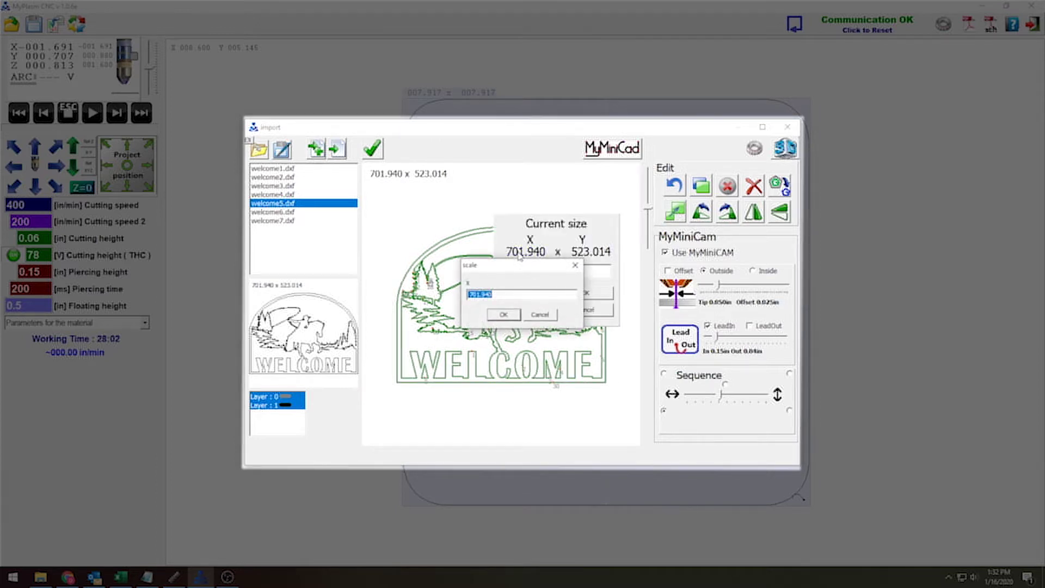
text(20)
key(Return)
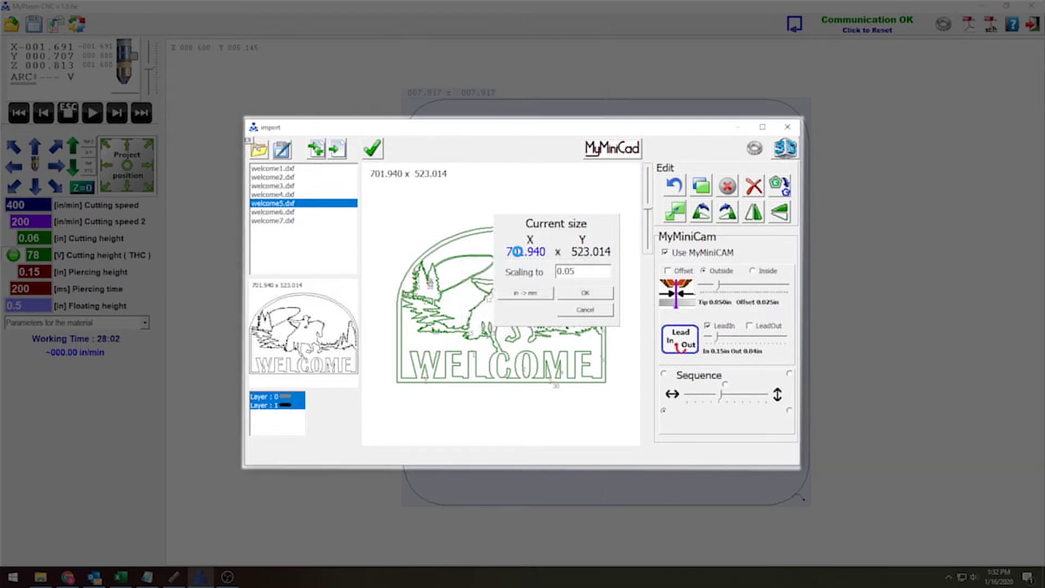
key(Return)
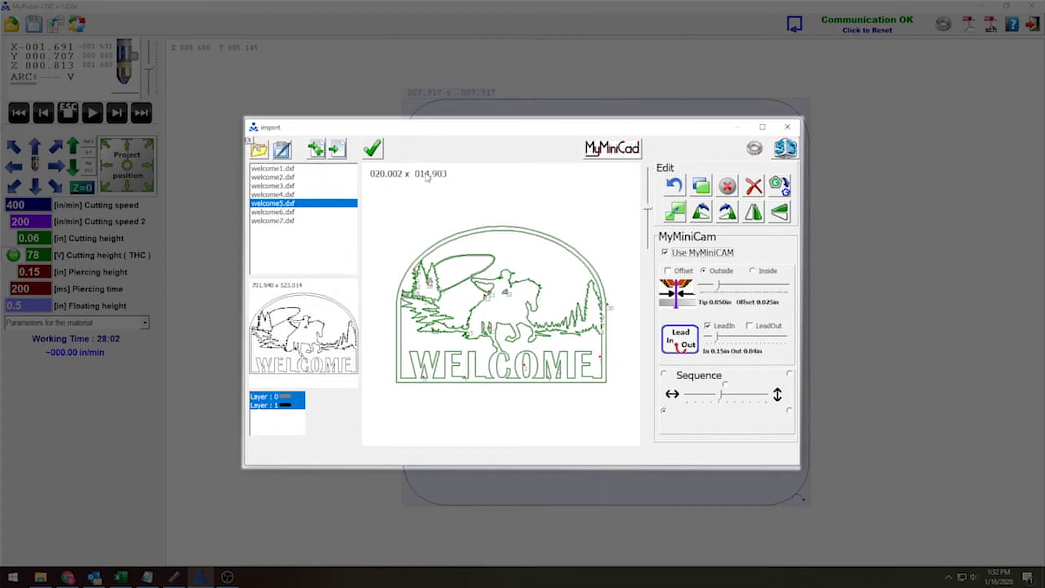
drag(545, 265, 464, 321)
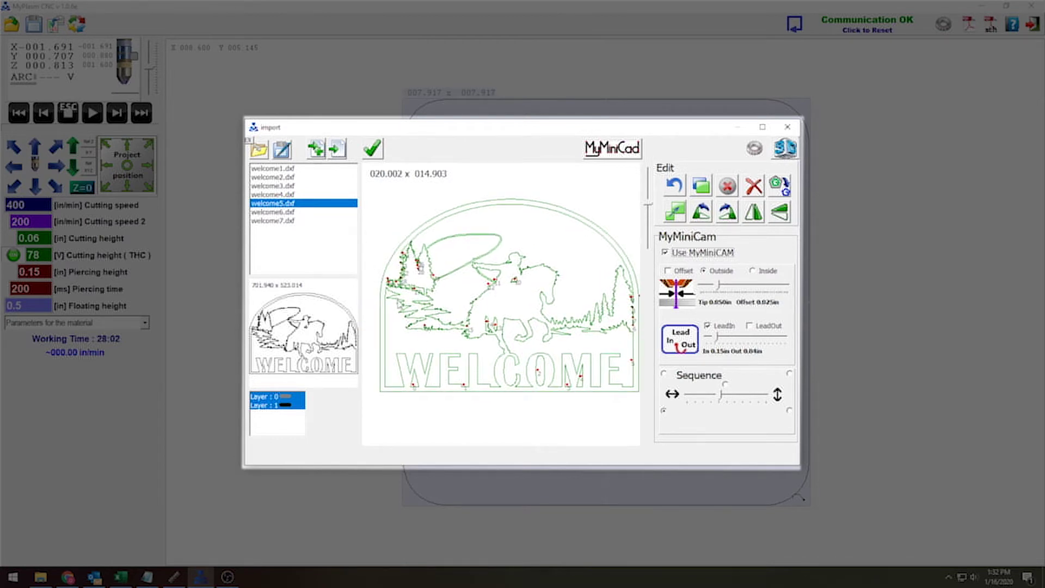
scroll(468, 338, up, 3)
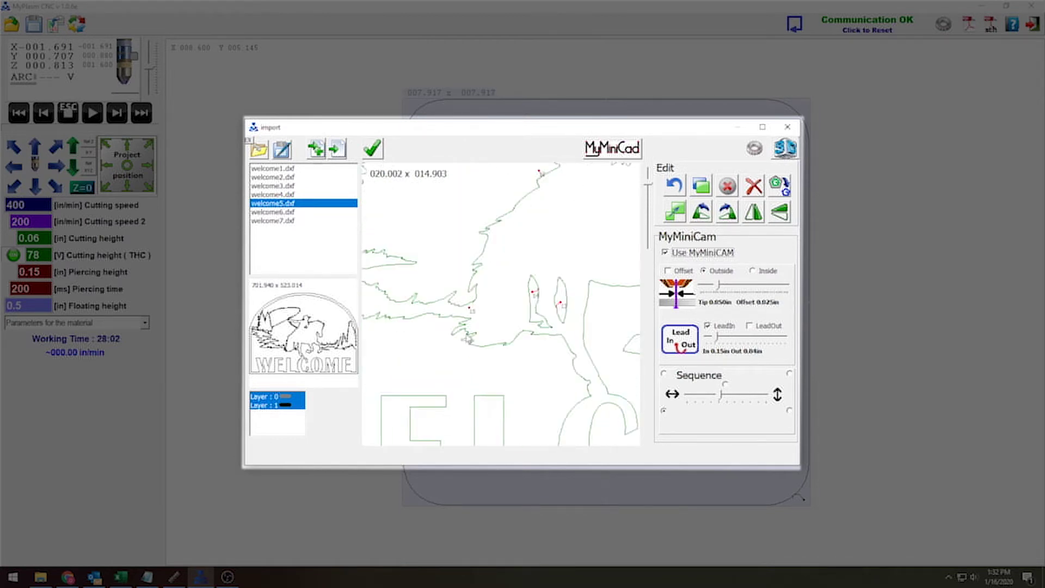
scroll(468, 339, up, 2)
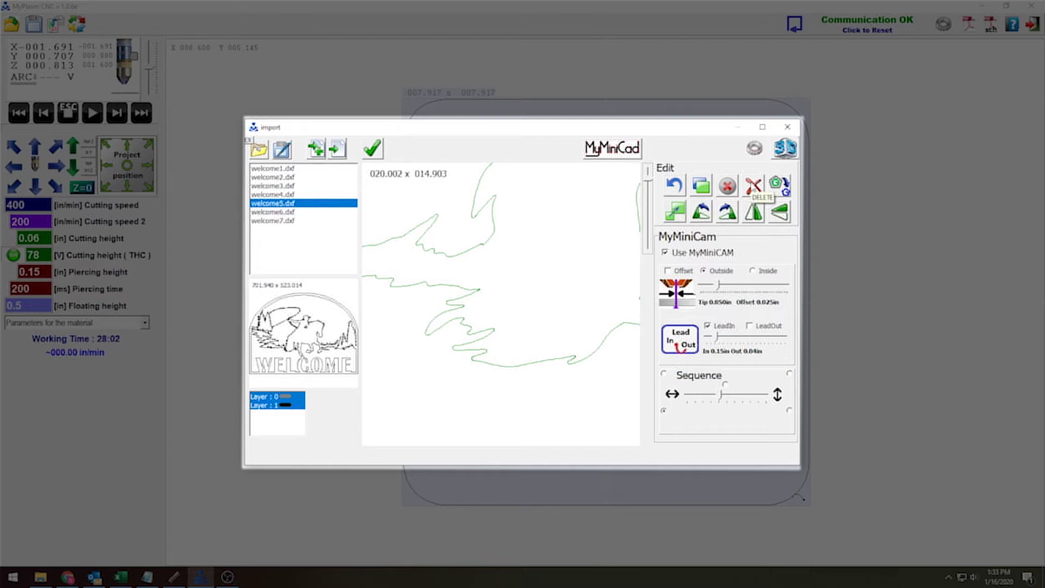
scroll(502, 265, down, 3)
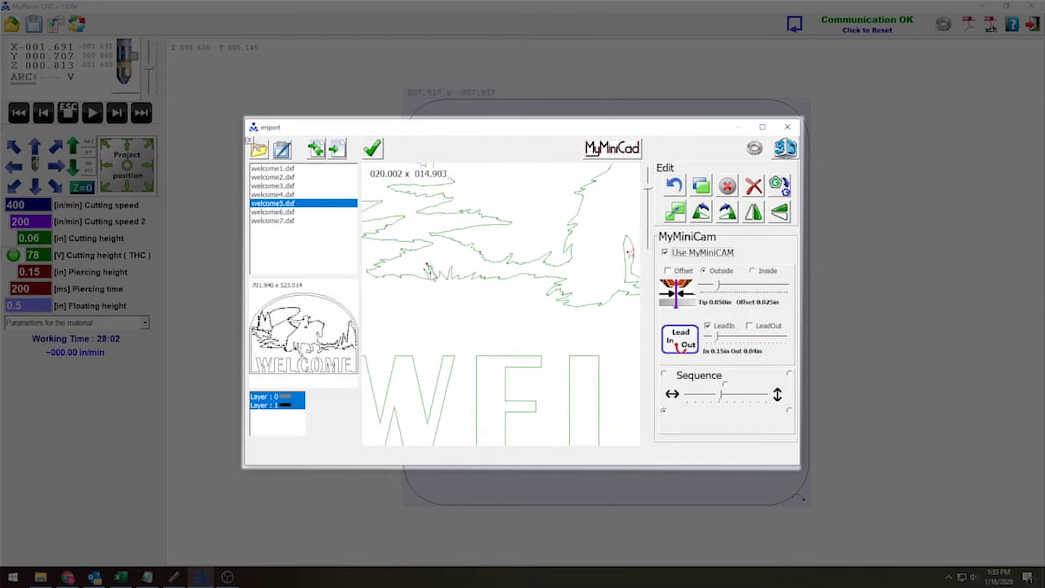
scroll(445, 273, up, 5)
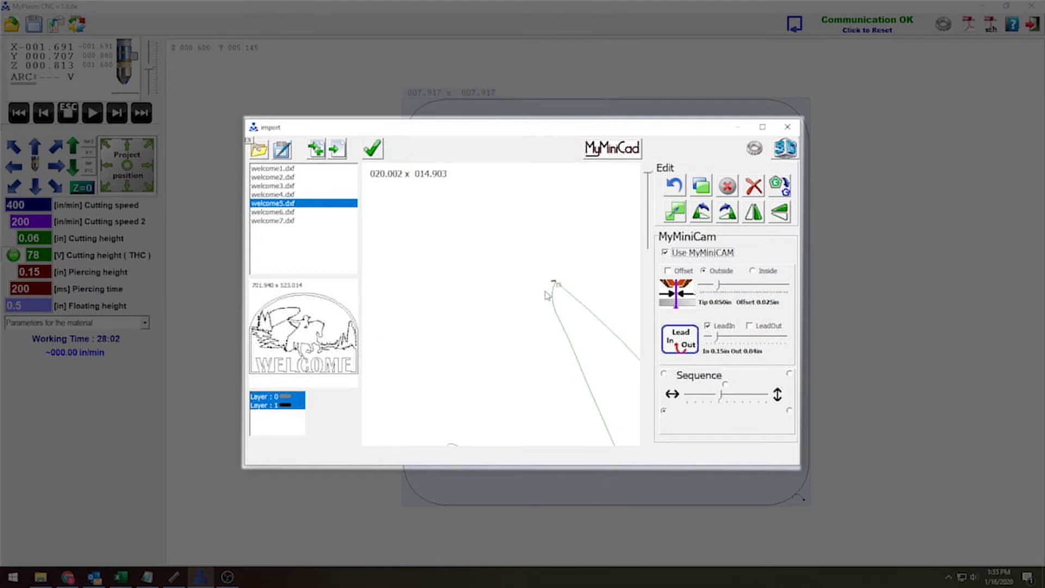
click(544, 291)
click(372, 148)
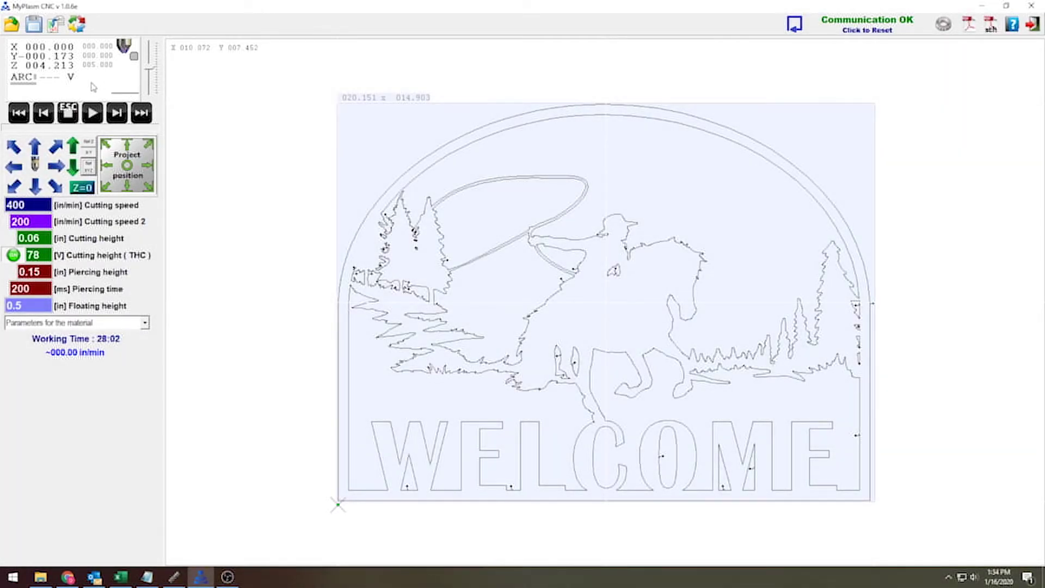
- Jog the torch to X 6.449, Y 6.795, lower it onto the sheet and zero Z
key(Up)
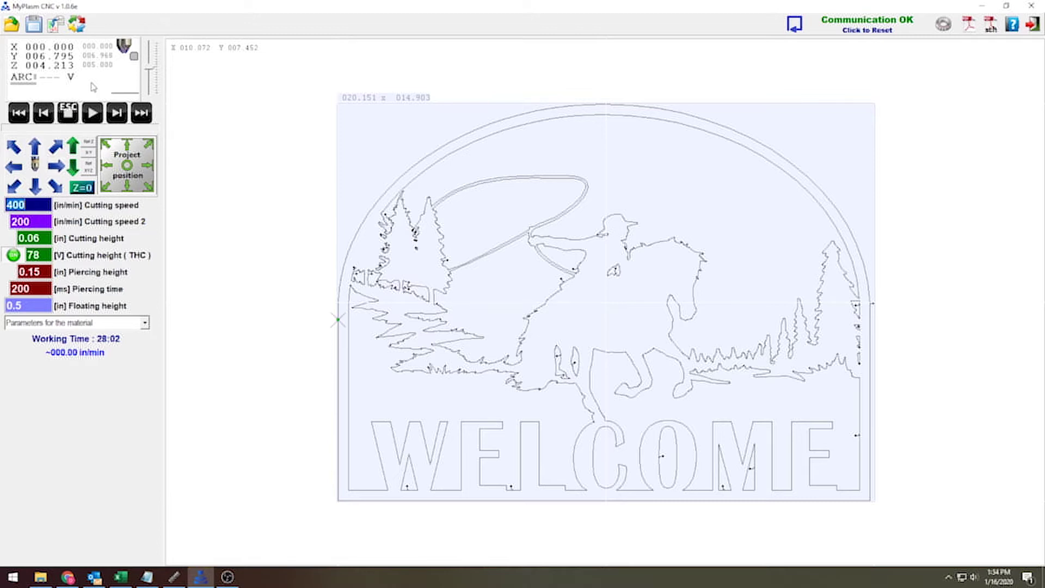
key(Right)
key(Page_Down)
key(Page_Down)
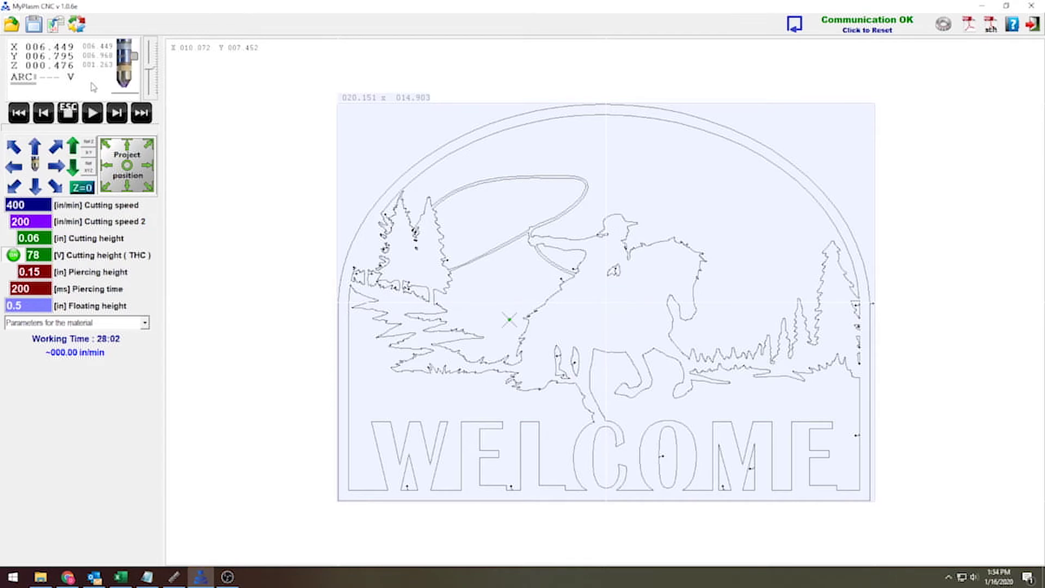
key(Page_Down)
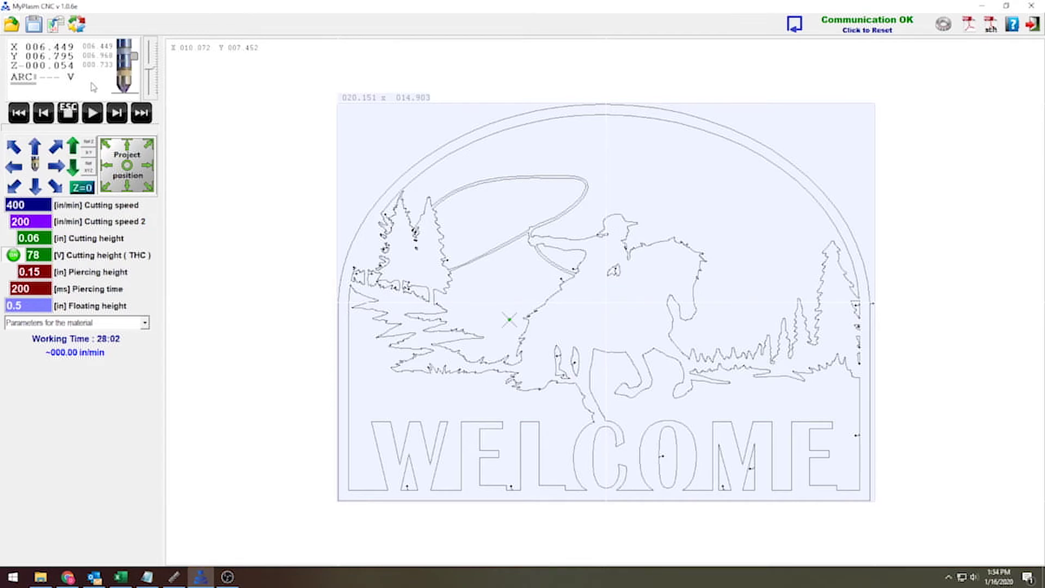
key(Page_Down)
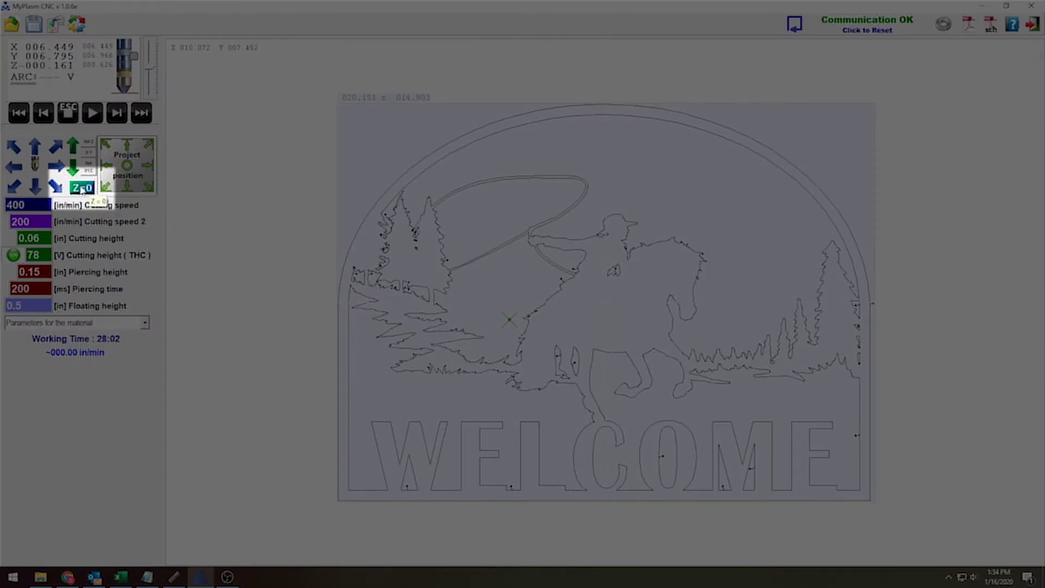
click(82, 188)
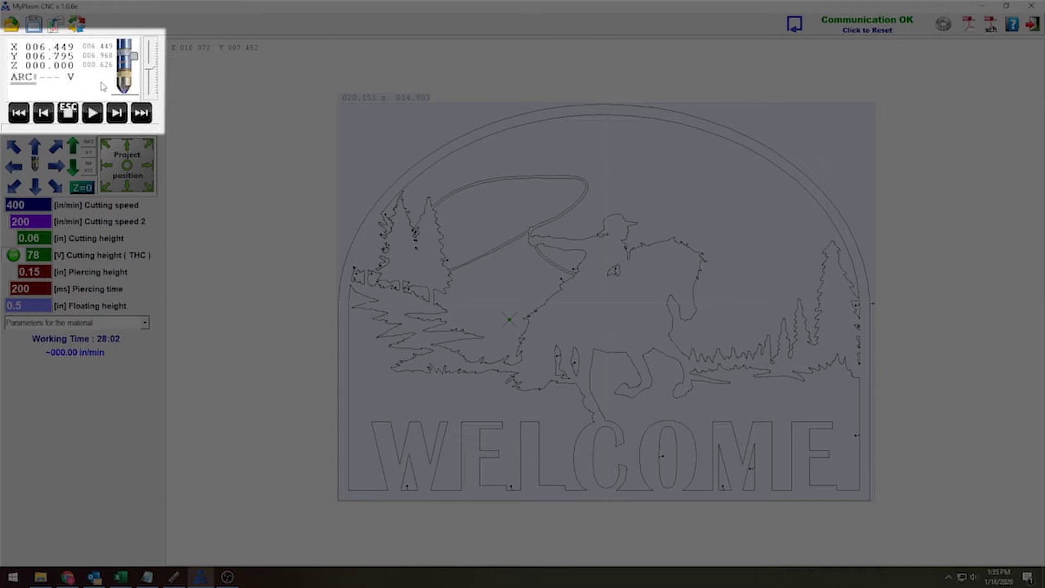
- Raise the torch, bring it to the sheet's bottom-left corner and set X and Y to 000.000
key(Page_Up)
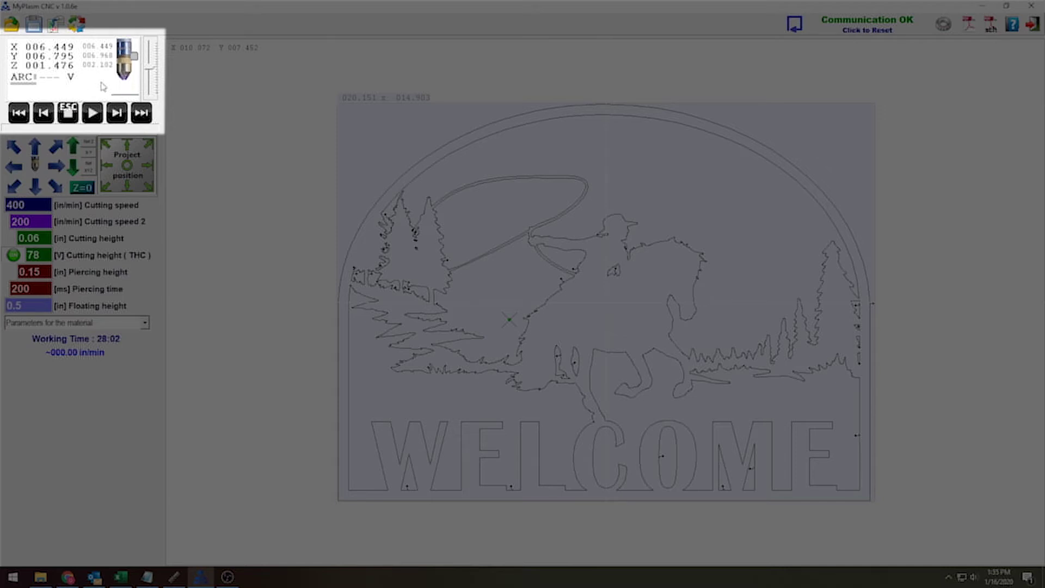
key(Down)
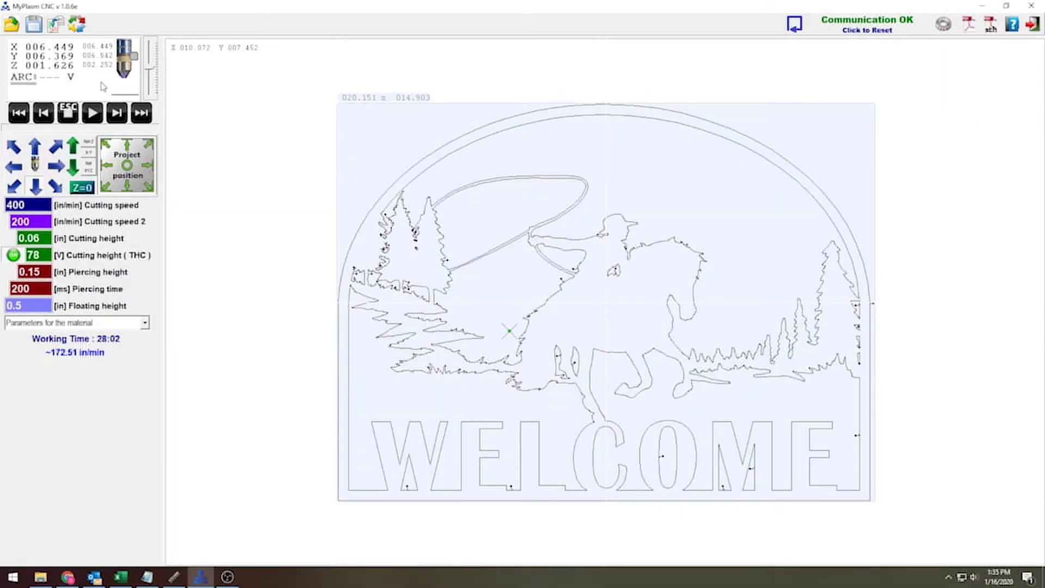
key(Left)
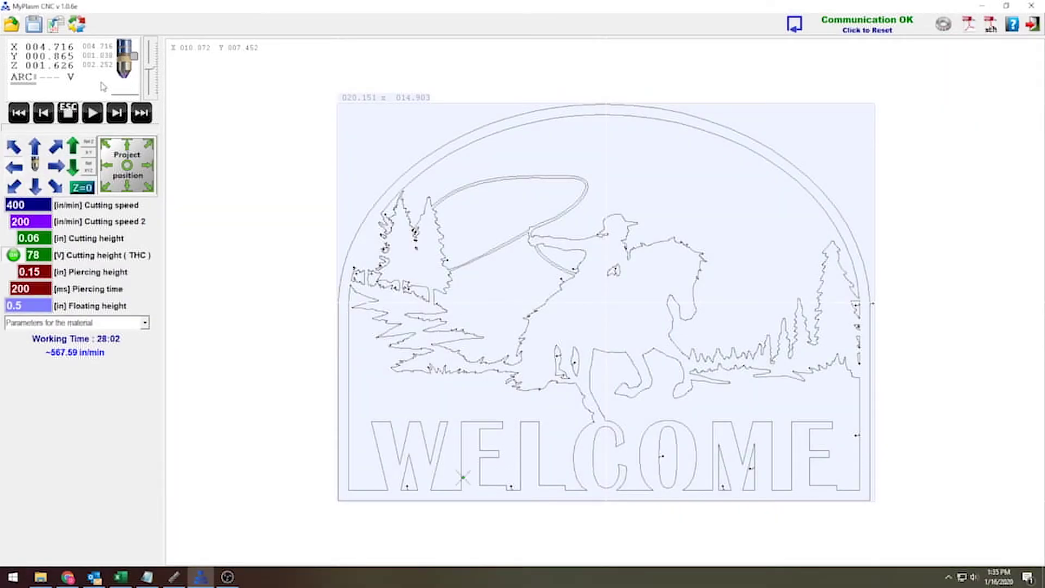
key(Down)
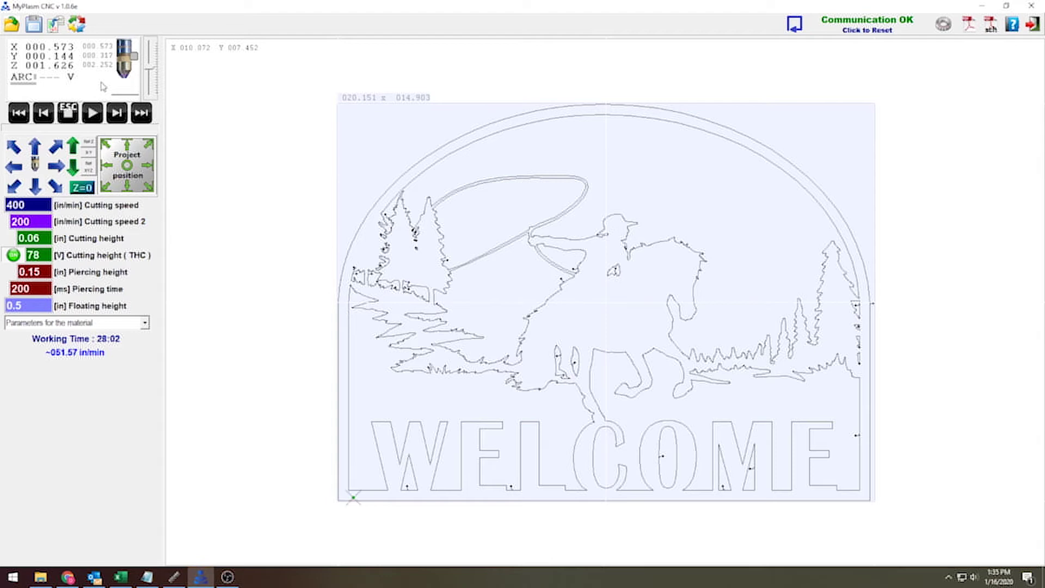
key(Left)
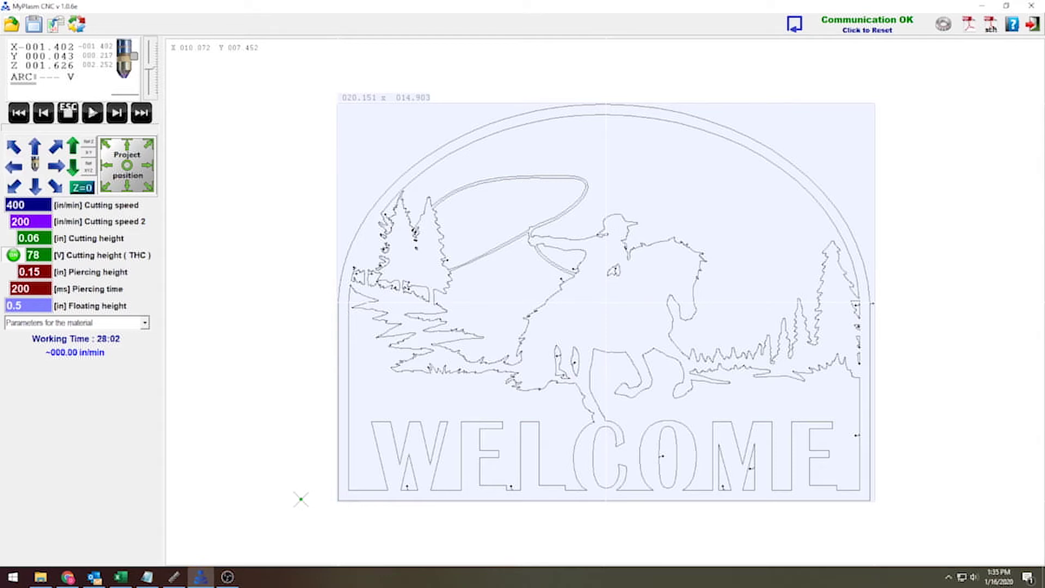
mouse_move(101, 196)
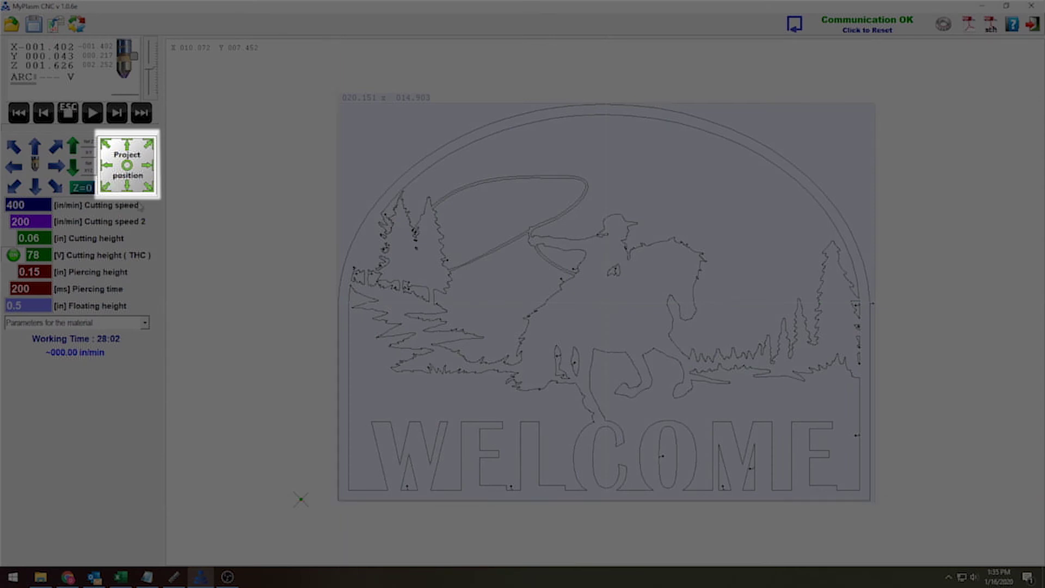
click(111, 189)
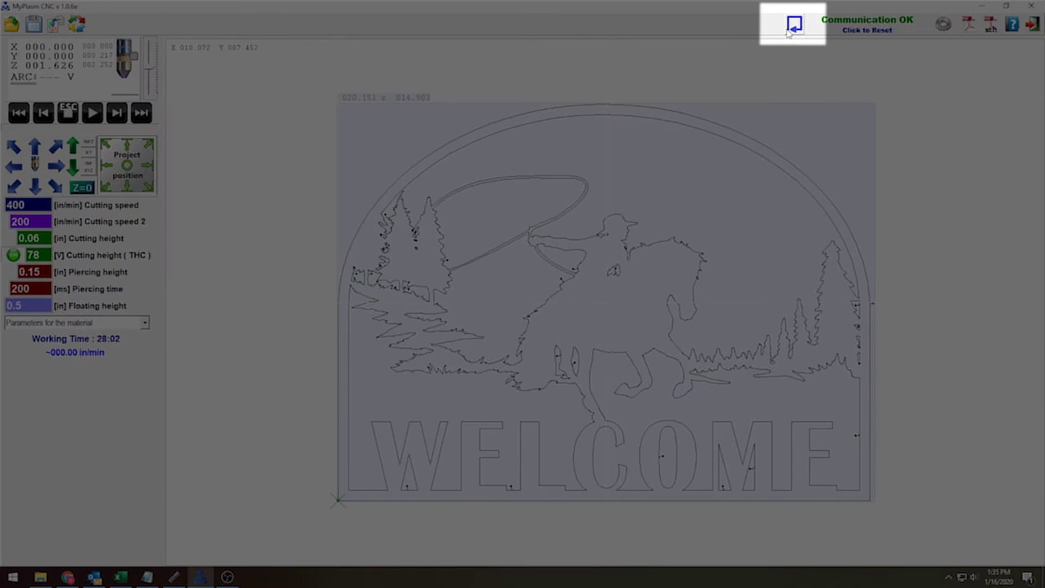
- Trace the sign's outer arch with the torch, ending near X 20.151, Y 7.413
click(788, 32)
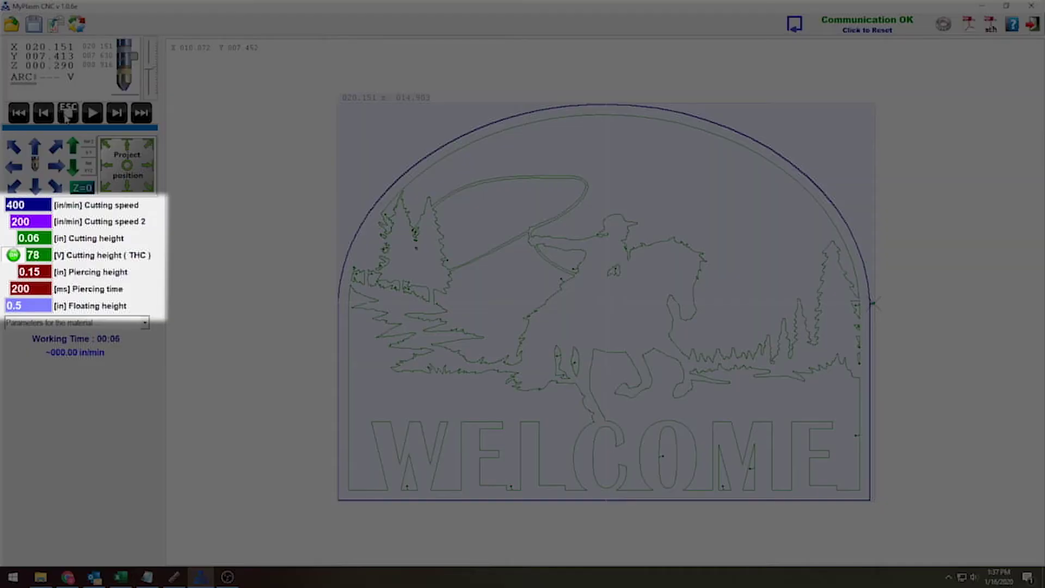
- Change Cutting speed from 400 to 200 and Cutting speed 2 from 200 to 100 in/min
double_click(16, 205)
key(Tab)
click(24, 205)
drag(22, 204, 7, 204)
text(225)
drag(37, 222, 7, 228)
text(1)
text(200)
click(30, 221)
text(00)
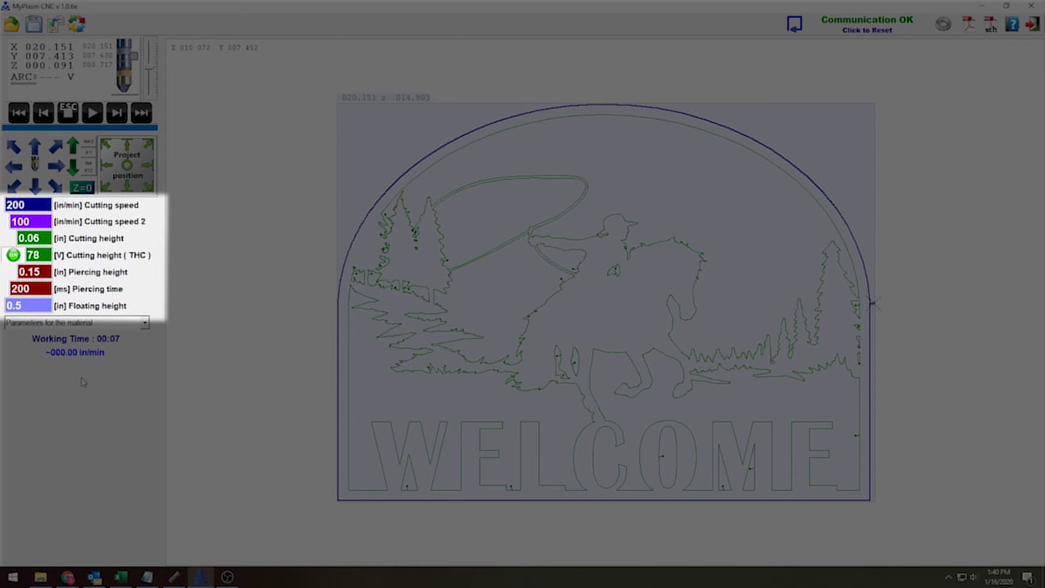
- Set Cutting speed to 220 and Cutting speed 2 to 110 in/min
click(15, 205)
text(22)
text(11)
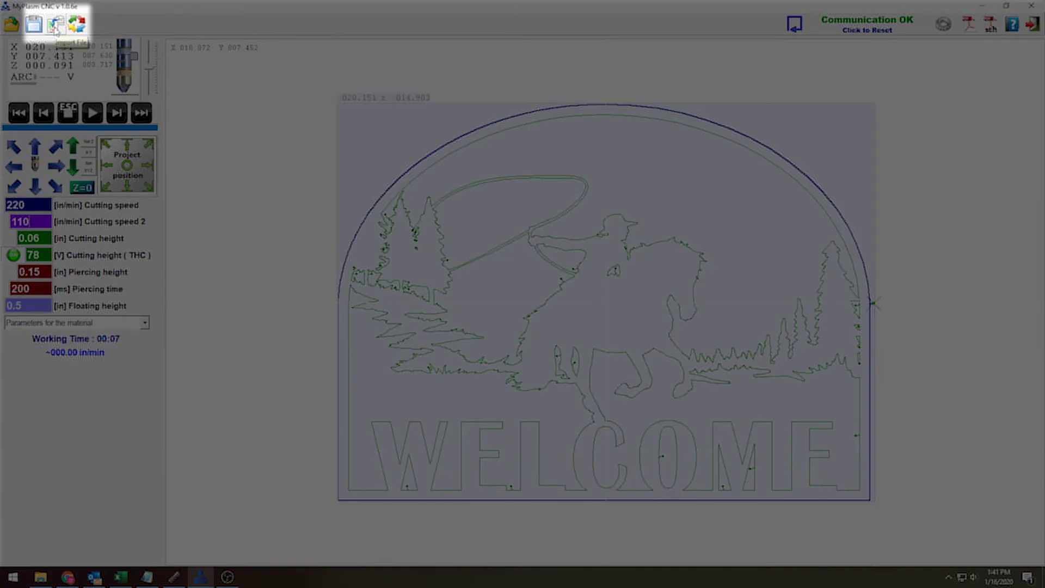
- Re-import welcome5.dxf and select the whole drawing in the preview
click(56, 27)
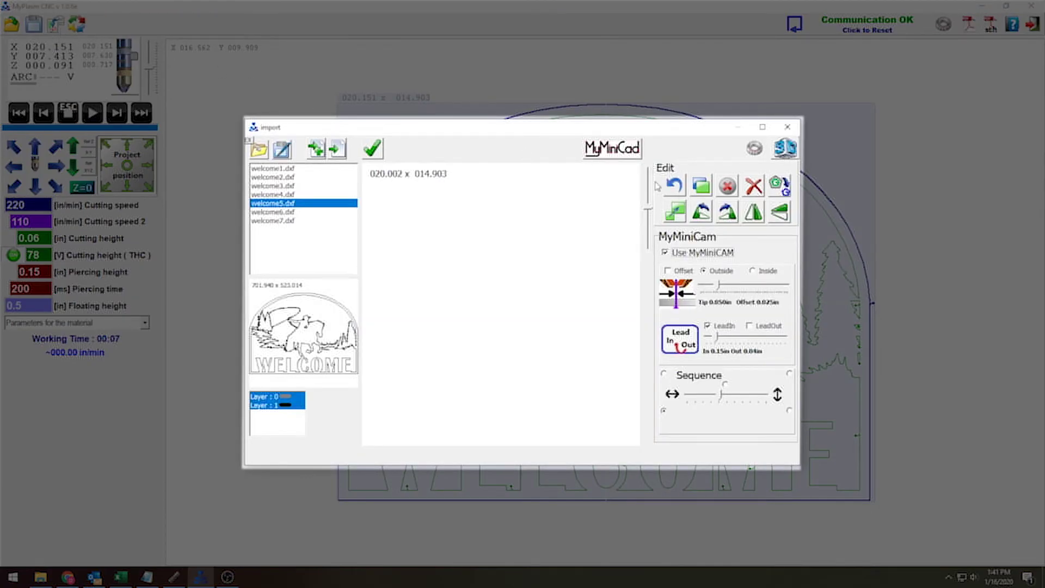
click(338, 148)
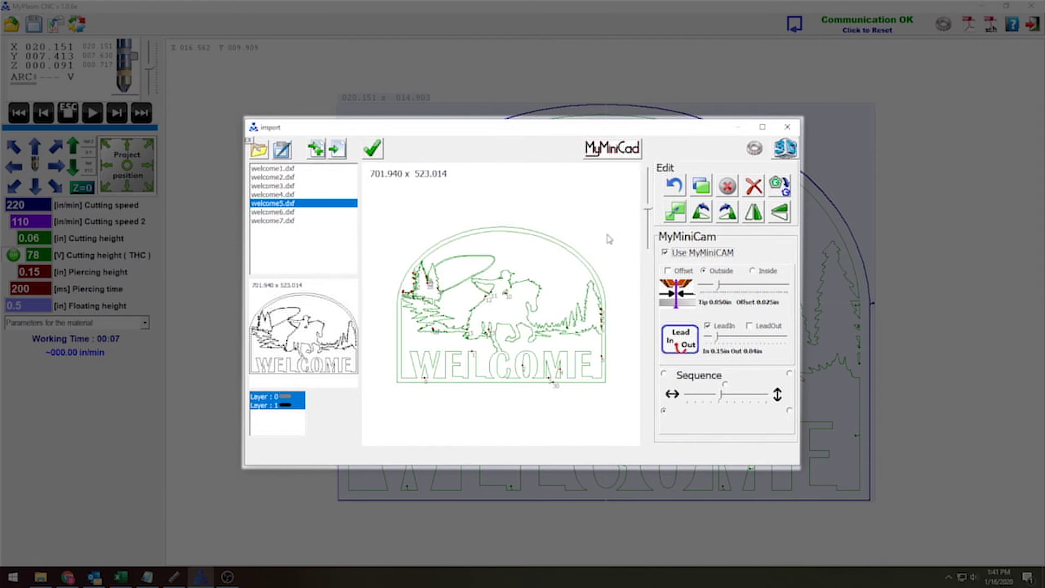
mouse_move(615, 223)
mouse_down()
mouse_move(494, 339)
mouse_move(375, 405)
mouse_up()
- Rescale the drawing's X width to 20 in, giving 020.002 x 014.903
click(675, 212)
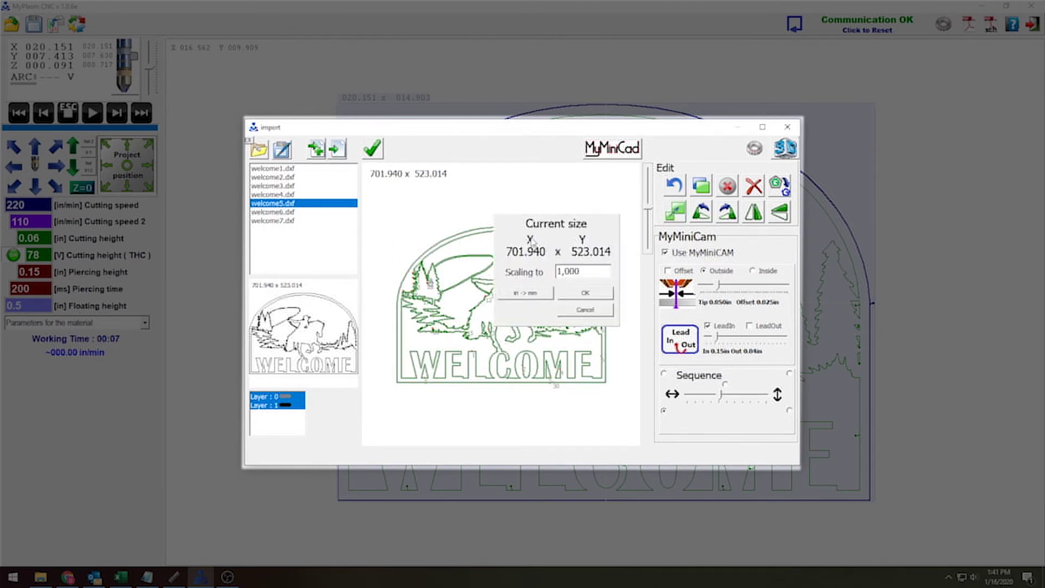
click(528, 252)
text(35)
key(Return)
click(675, 212)
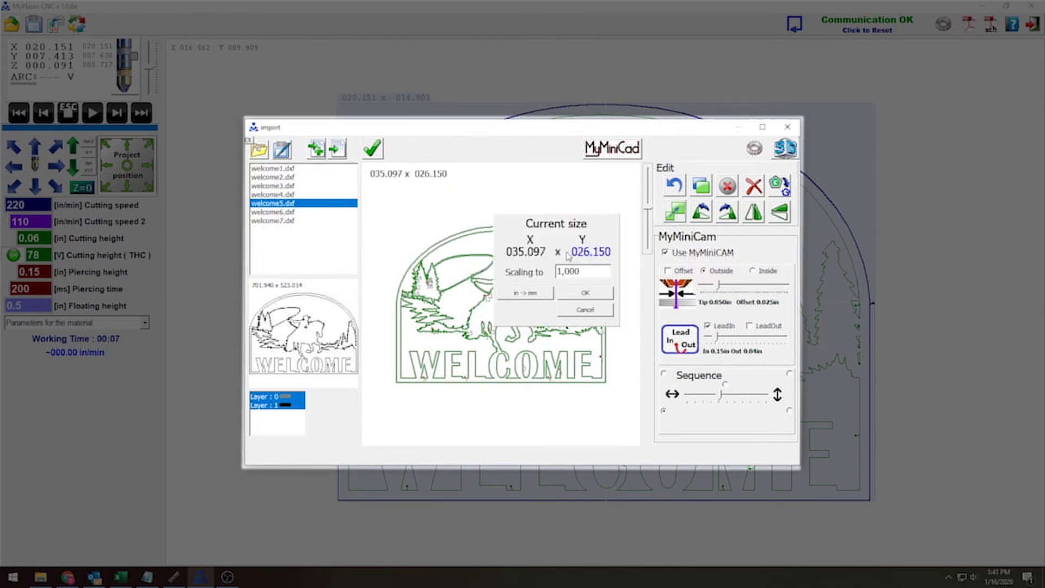
click(534, 252)
text(20)
key(Return)
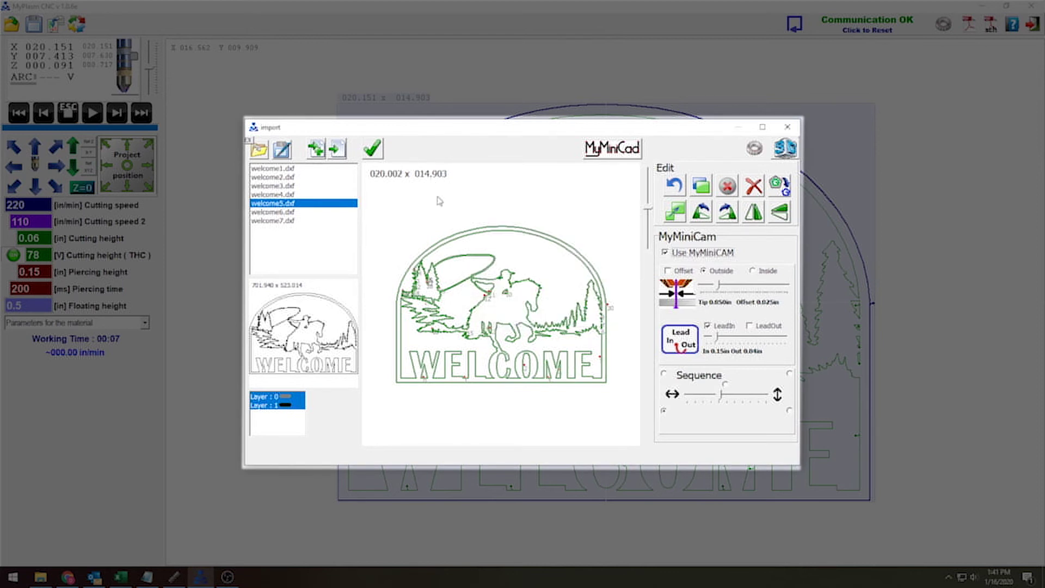
- Enable the Outside kerf offset and widen the tip to 0.065 in for a 0.033 in offset
scroll(404, 248, up, 1)
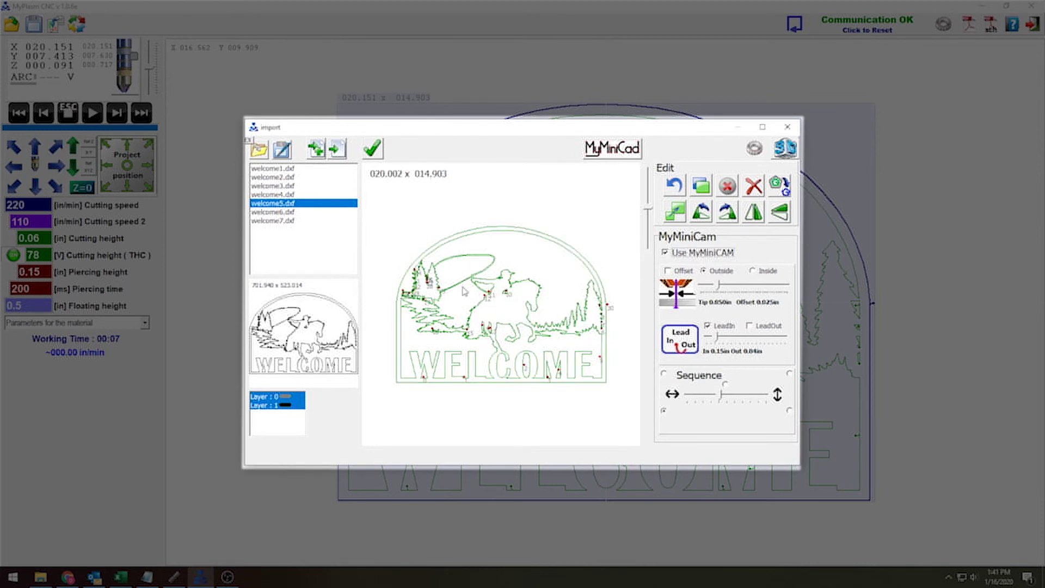
scroll(458, 287, up, 1)
scroll(458, 288, up, 3)
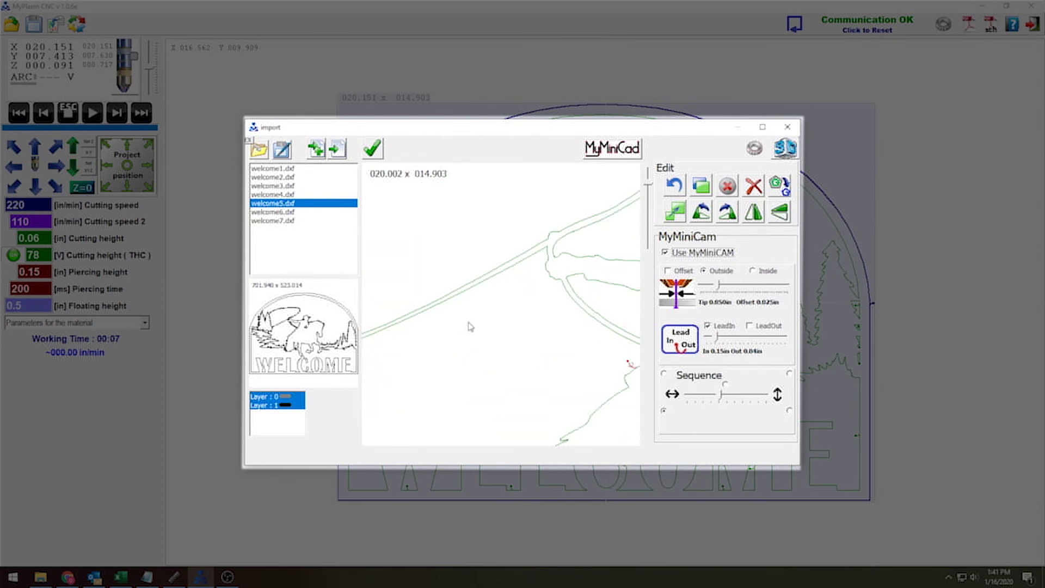
scroll(490, 325, up, 2)
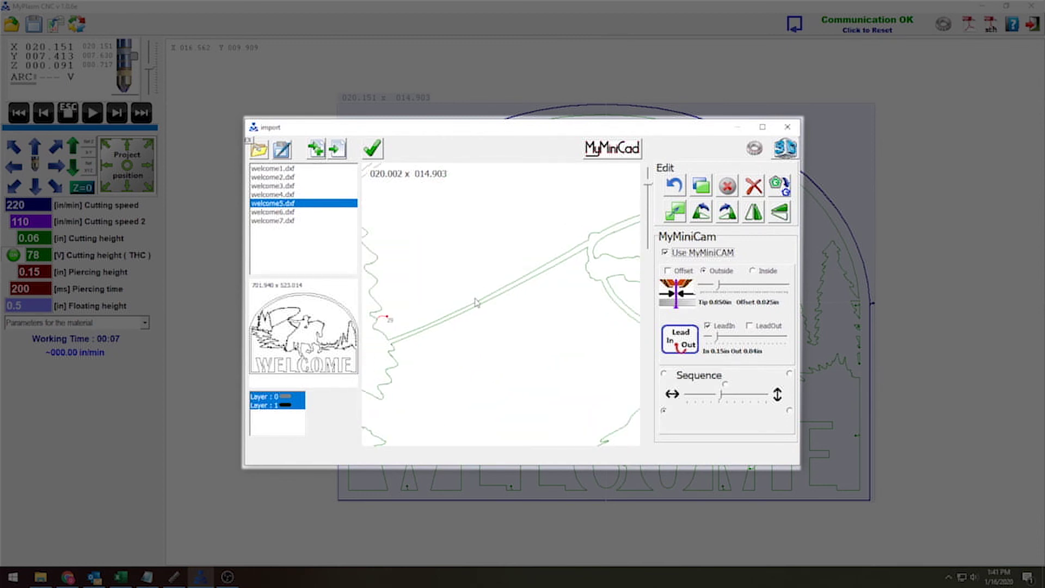
click(666, 270)
scroll(484, 302, up, 1)
scroll(484, 300, up, 1)
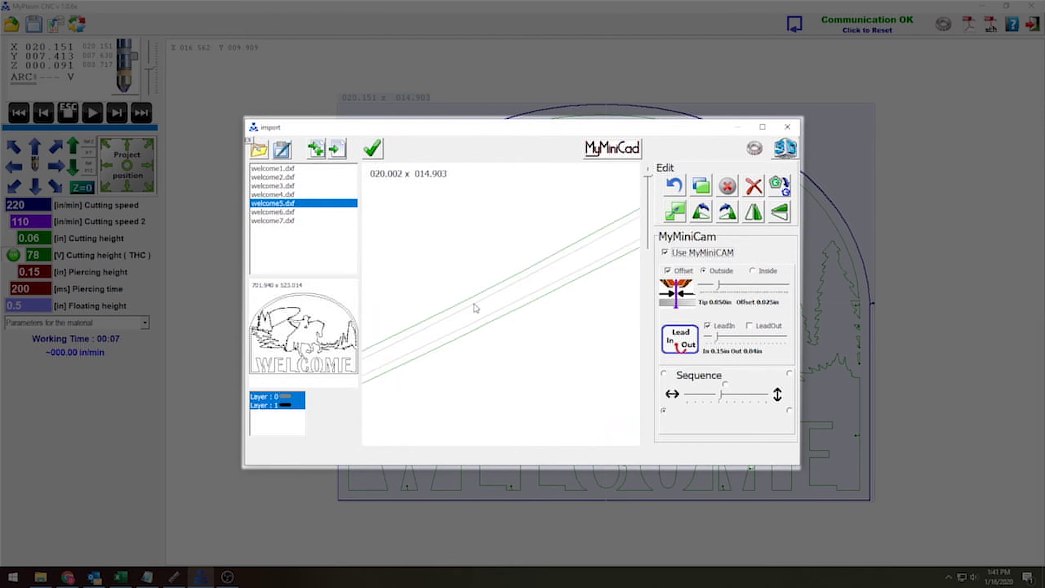
scroll(476, 306, down, 2)
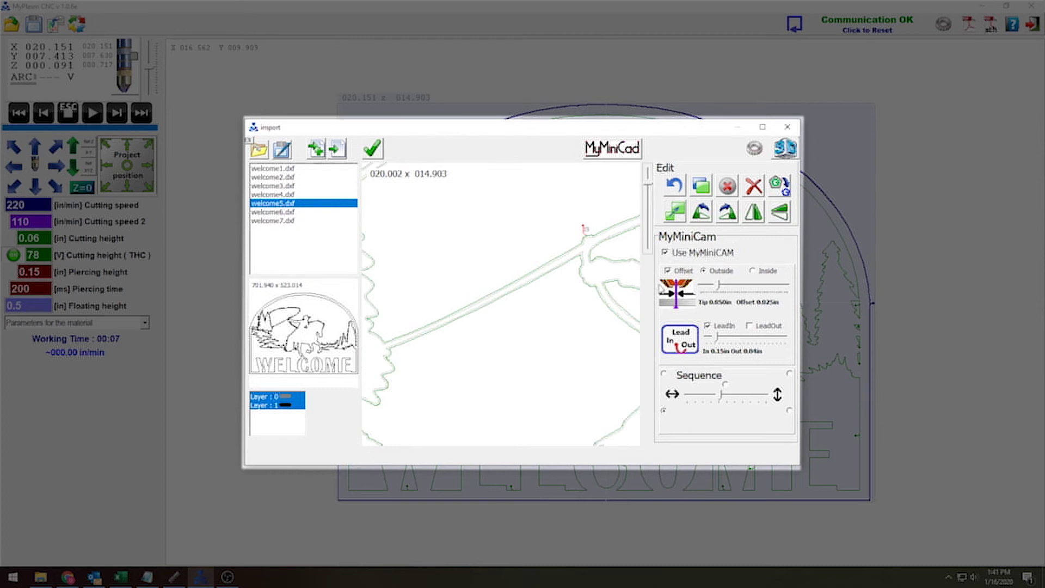
drag(717, 286, 724, 285)
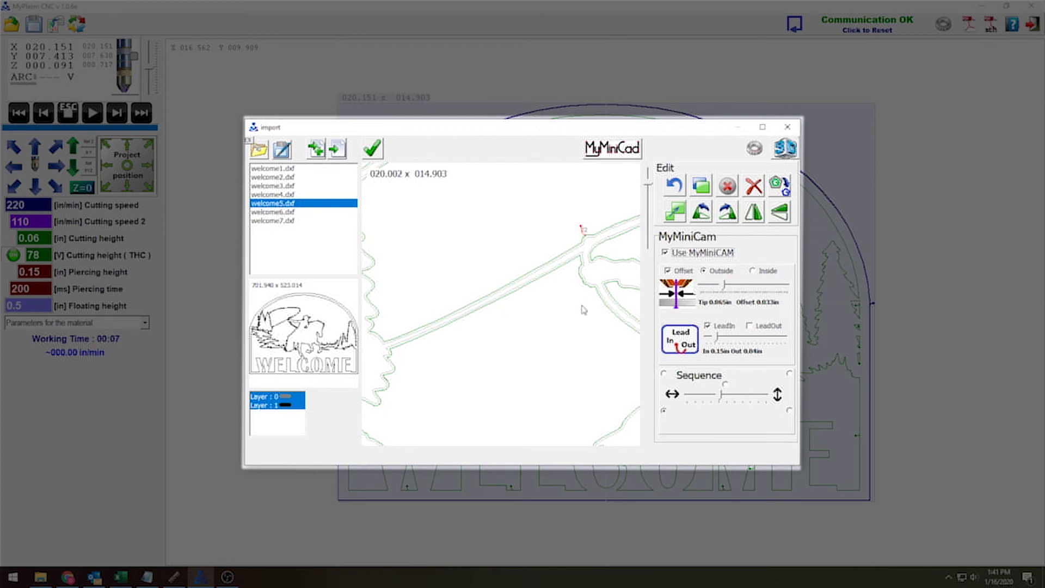
scroll(582, 311, down, 2)
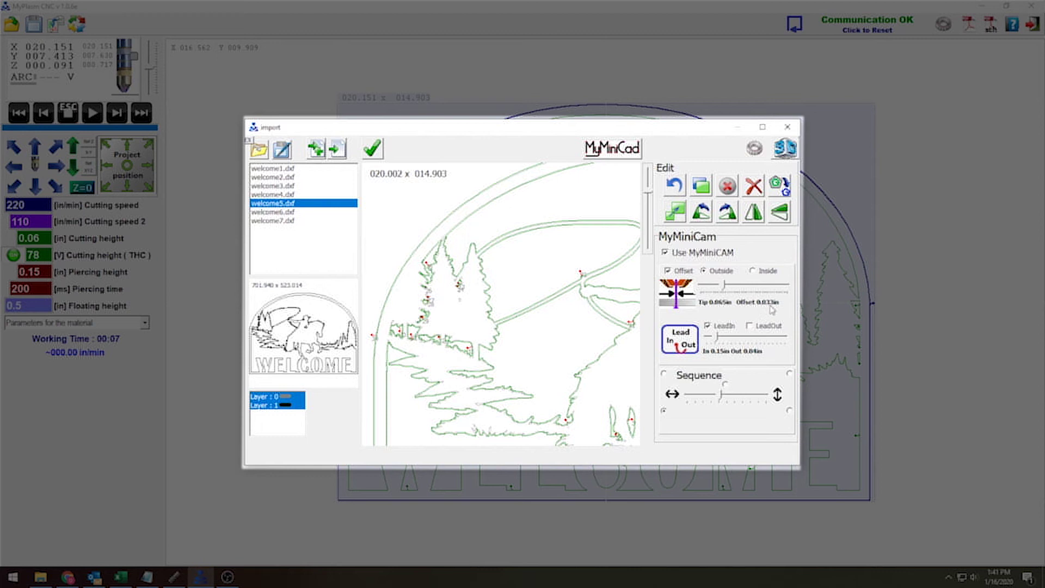
drag(530, 275, 496, 254)
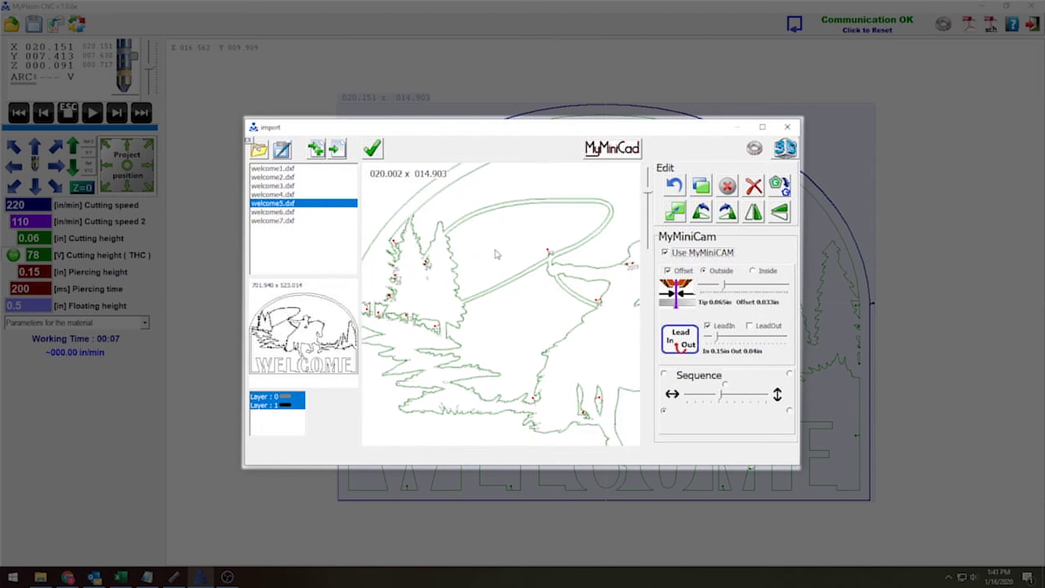
scroll(522, 321, down, 2)
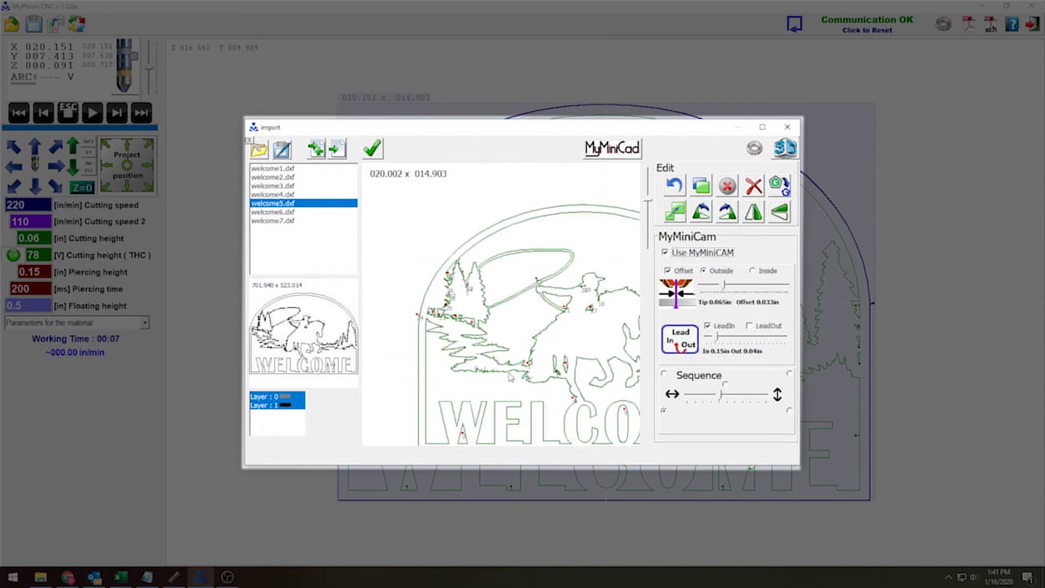
scroll(511, 377, down, 3)
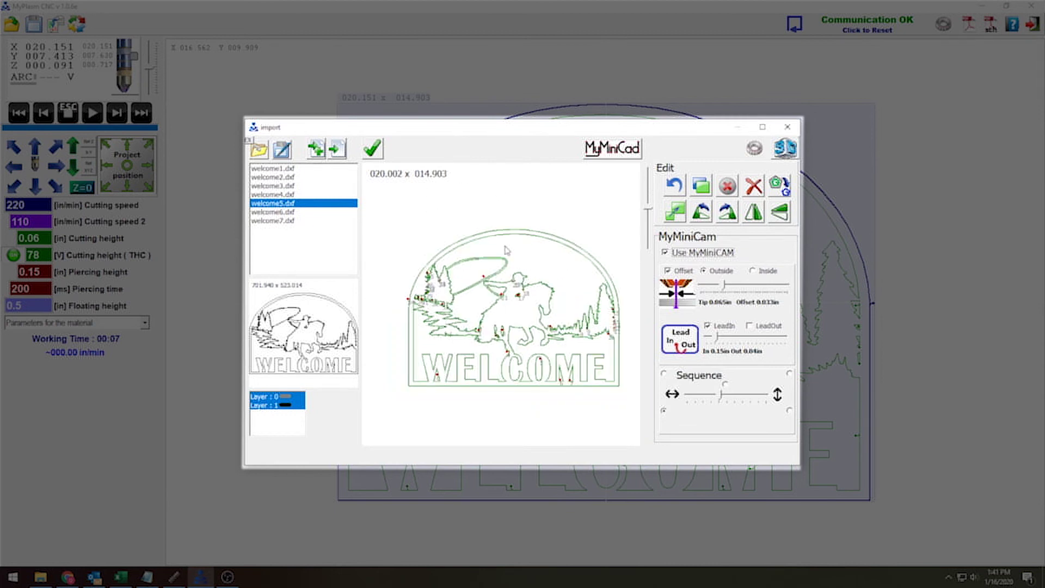
scroll(577, 334, up, 1)
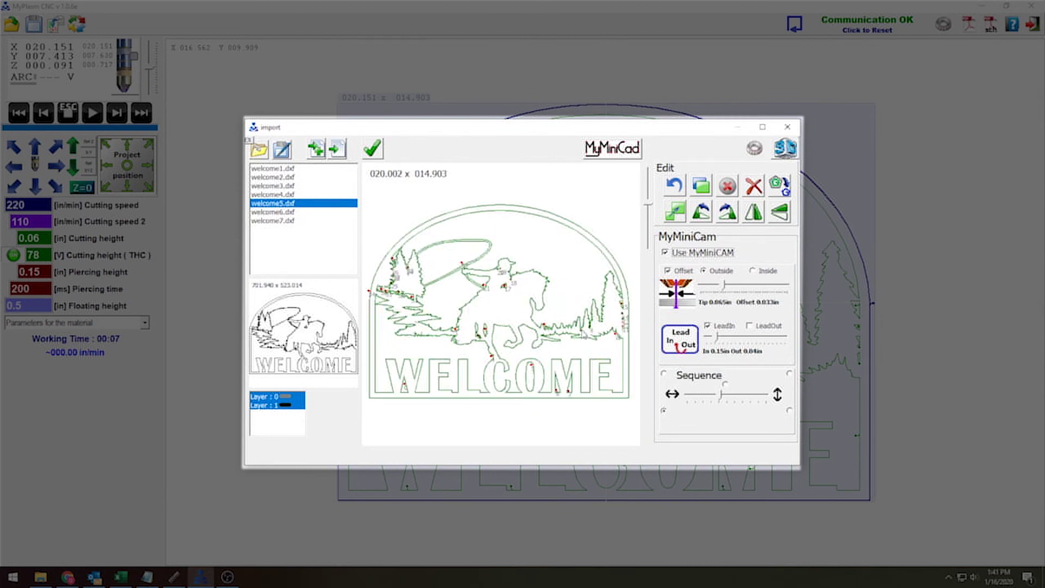
scroll(546, 306, up, 3)
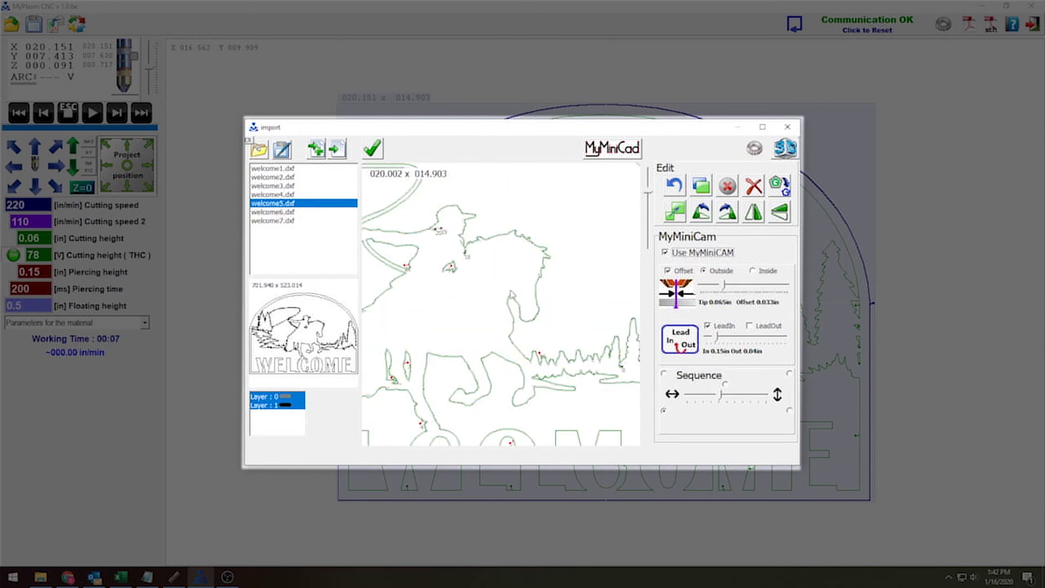
scroll(512, 294, down, 3)
scroll(397, 272, up, 1)
scroll(468, 275, down, 2)
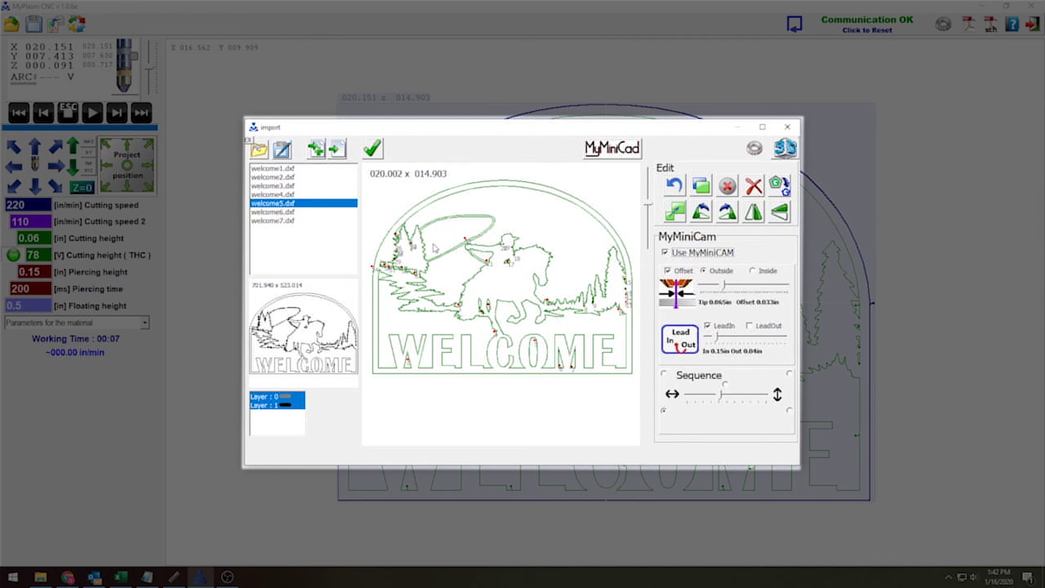
- Accept the 20-inch welcome sign with 0.033 in outside offset into the main window
click(375, 151)
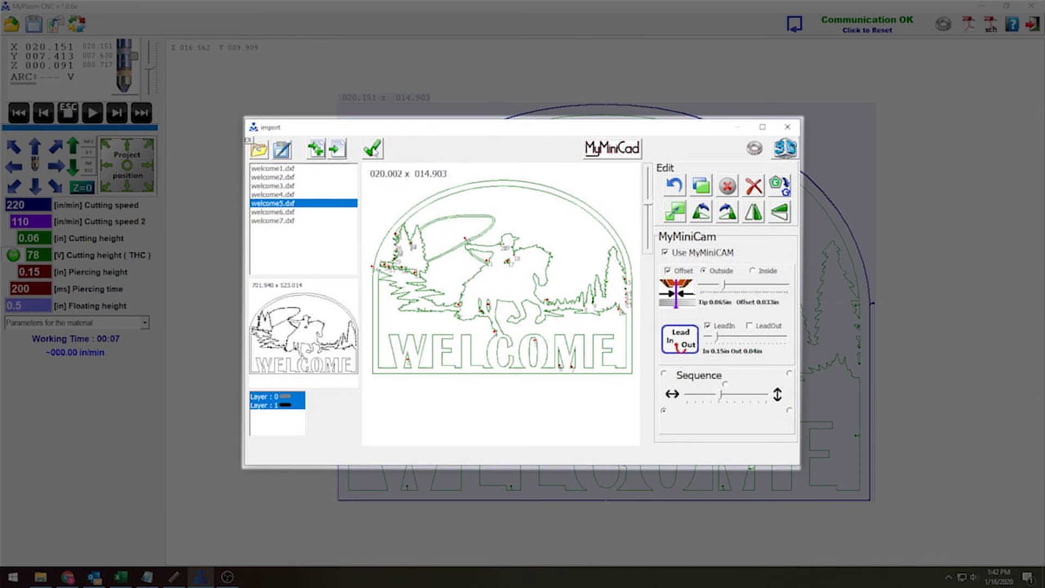